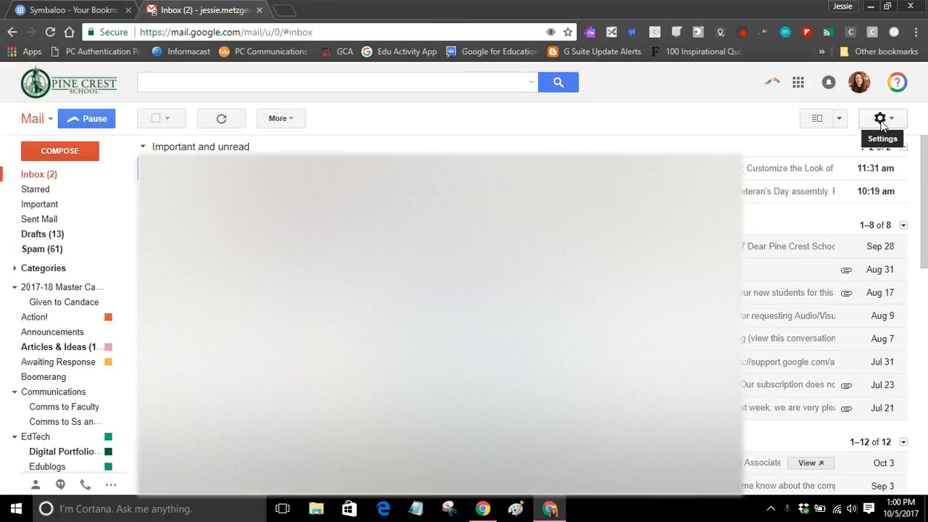
Open the mail settings and go to the label settings.
left_click(881, 120)
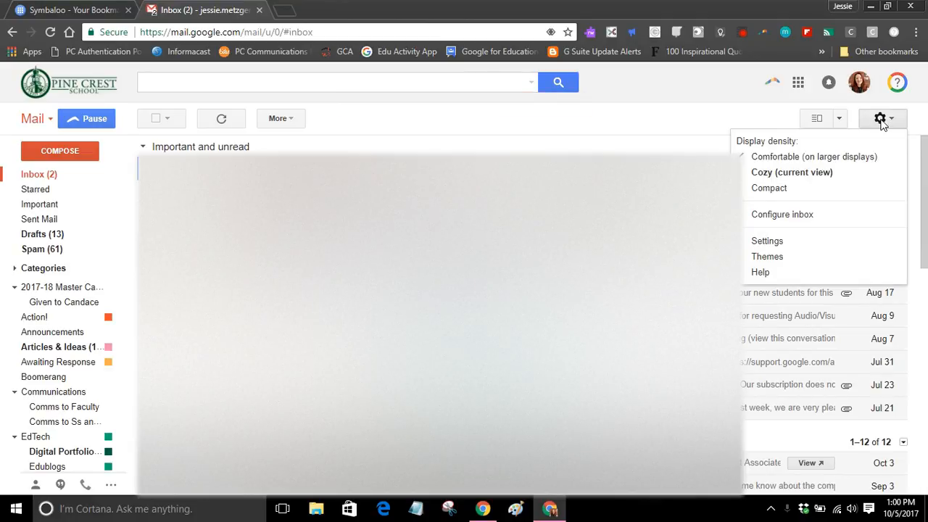
left_click(792, 242)
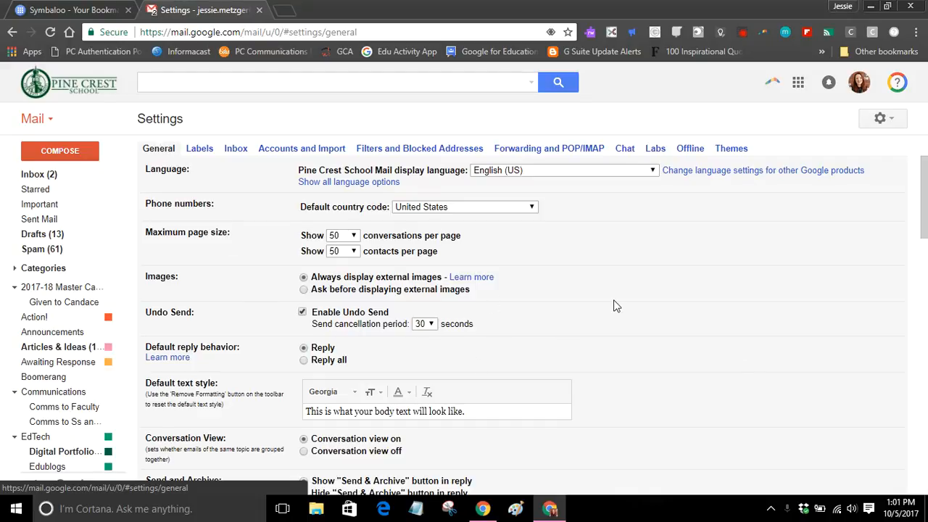
scroll(613, 305, "down", 10)
scroll(613, 305, "up", 9)
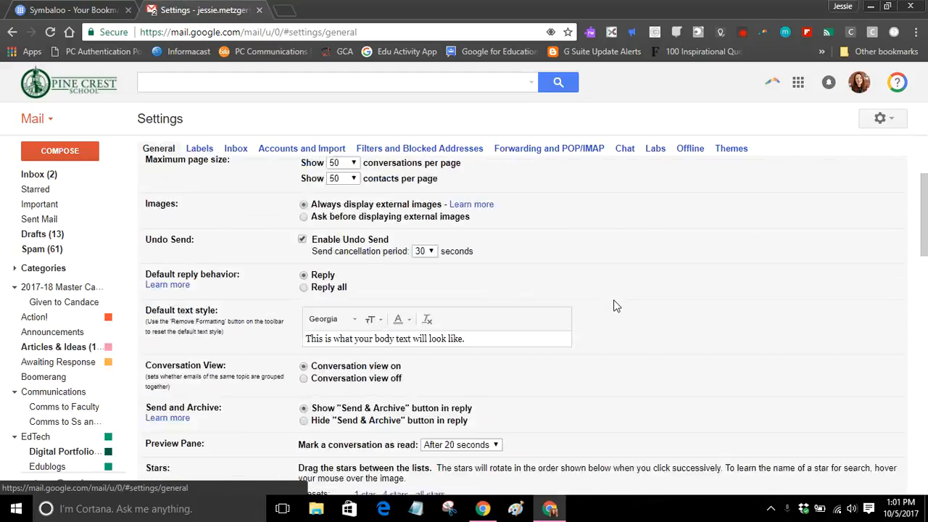
scroll(614, 306, "up", 1)
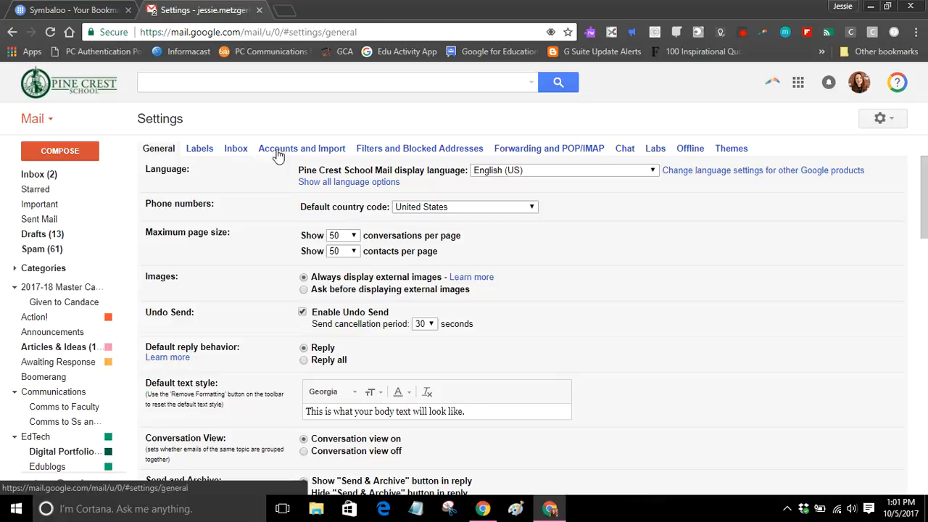
left_click(203, 151)
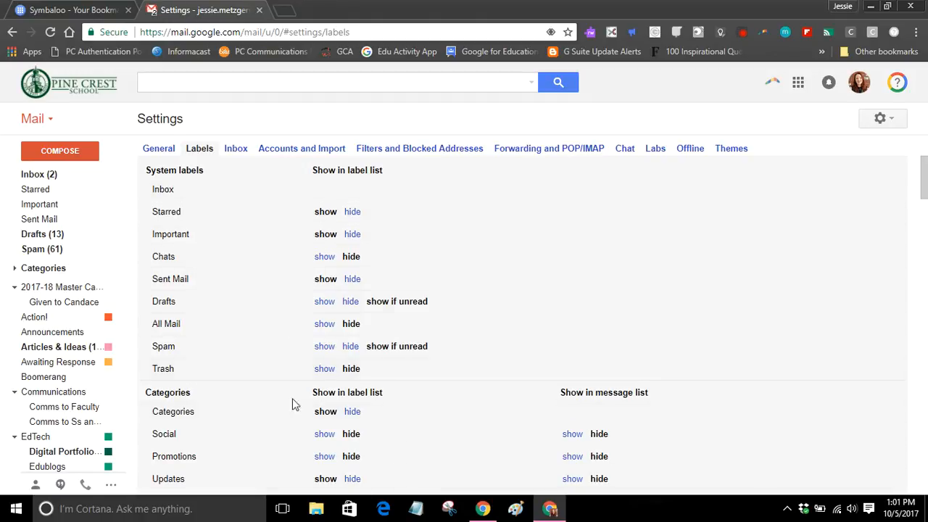
Create a new un-nested label named "Progress Reports".
scroll(272, 399, "down", 2)
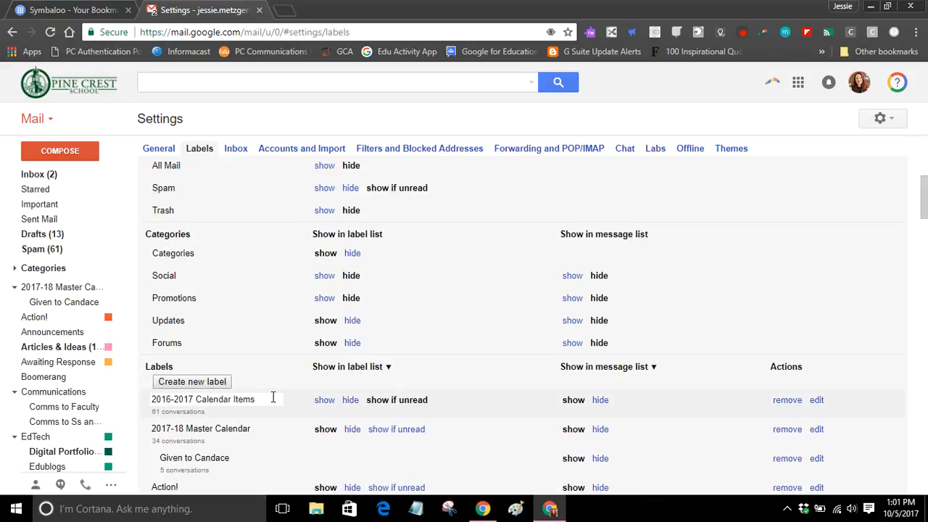
left_click(179, 384)
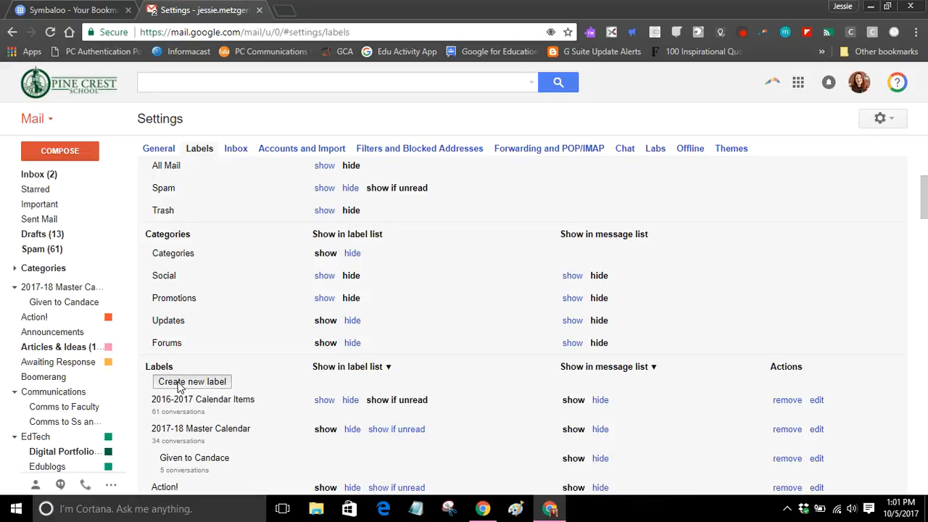
type("Pr")
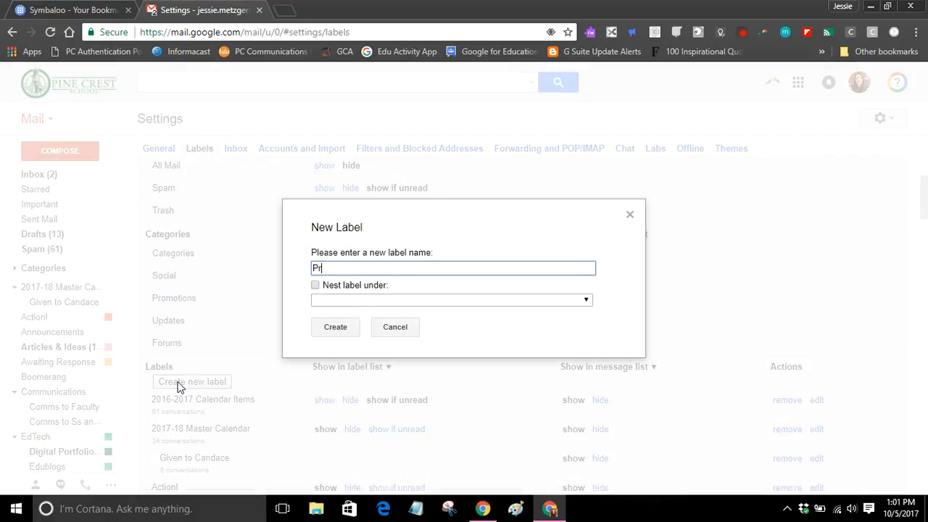
type("ogress Reports")
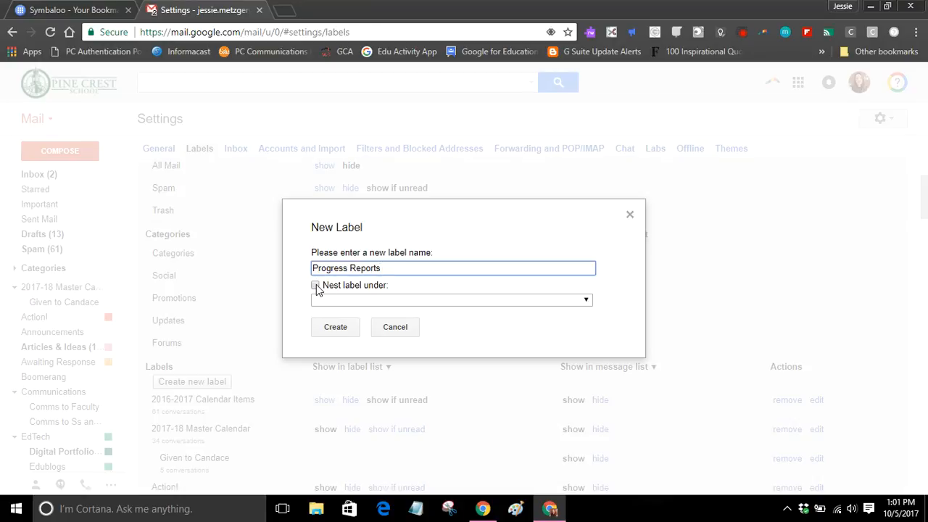
left_click(339, 329)
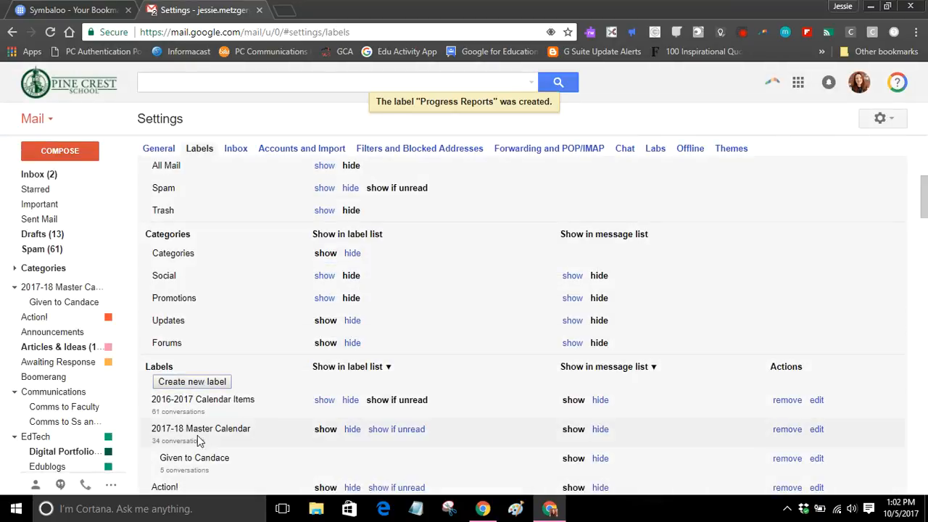
Look through the label list for the new Progress Reports label and check its entry.
scroll(234, 405, "down", 2)
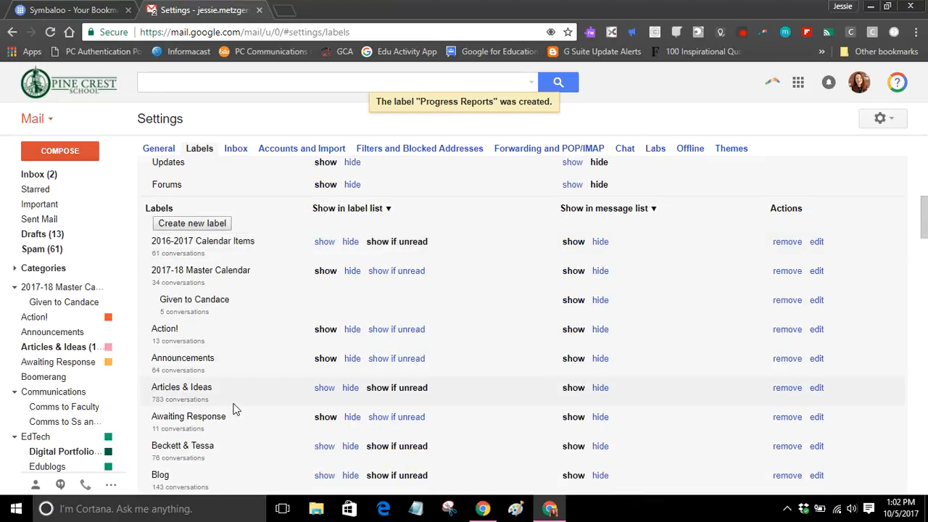
scroll(234, 408, "down", 6)
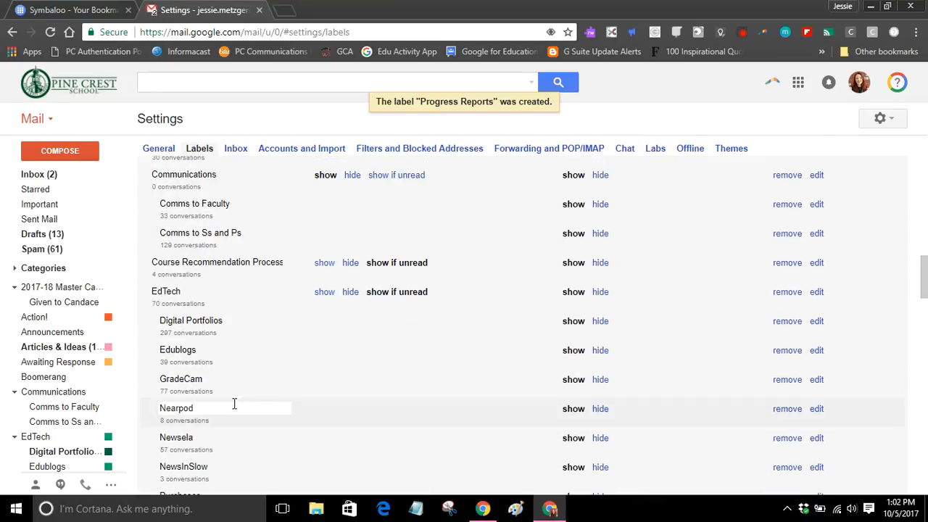
scroll(234, 406, "down", 12)
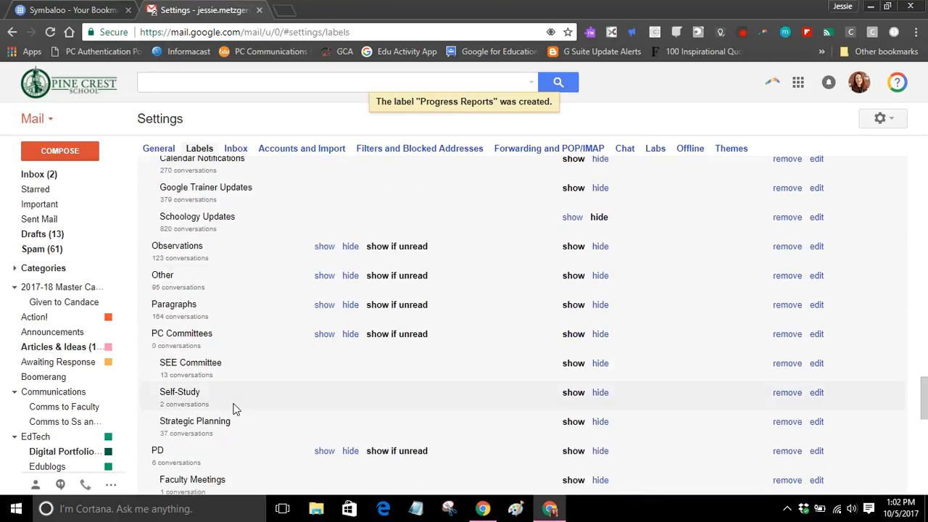
scroll(234, 408, "down", 4)
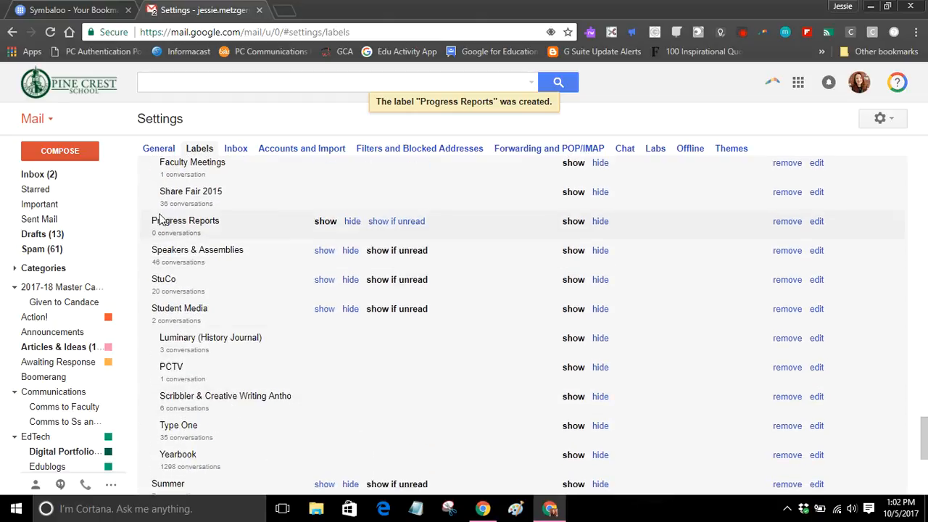
left_click(167, 231)
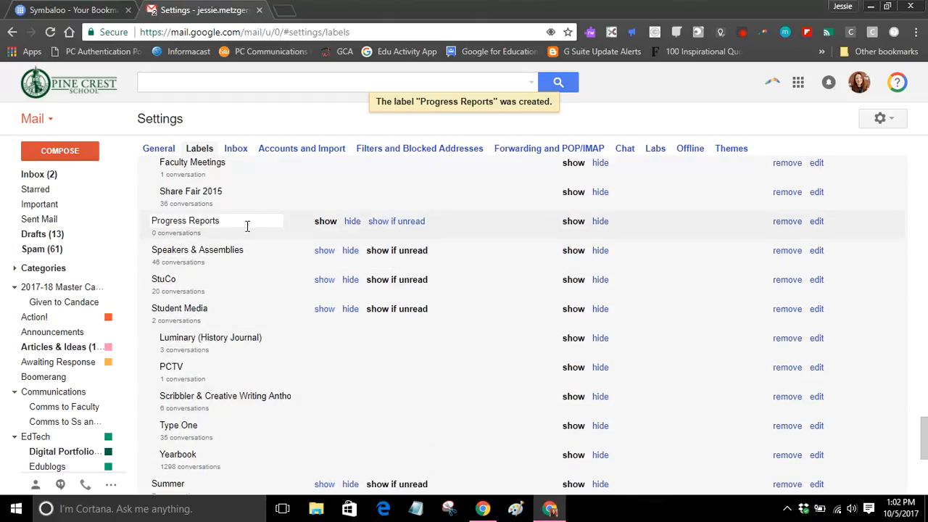
triple_click(230, 221)
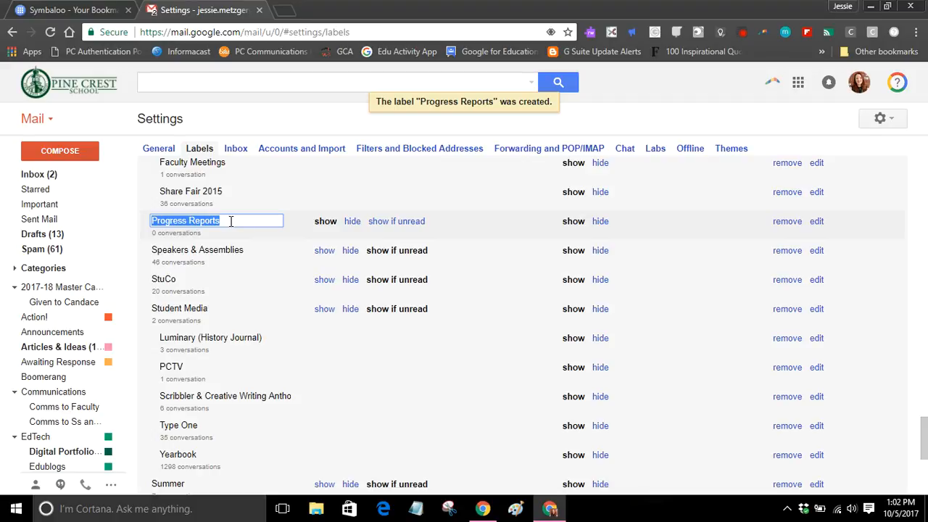
left_click(224, 219)
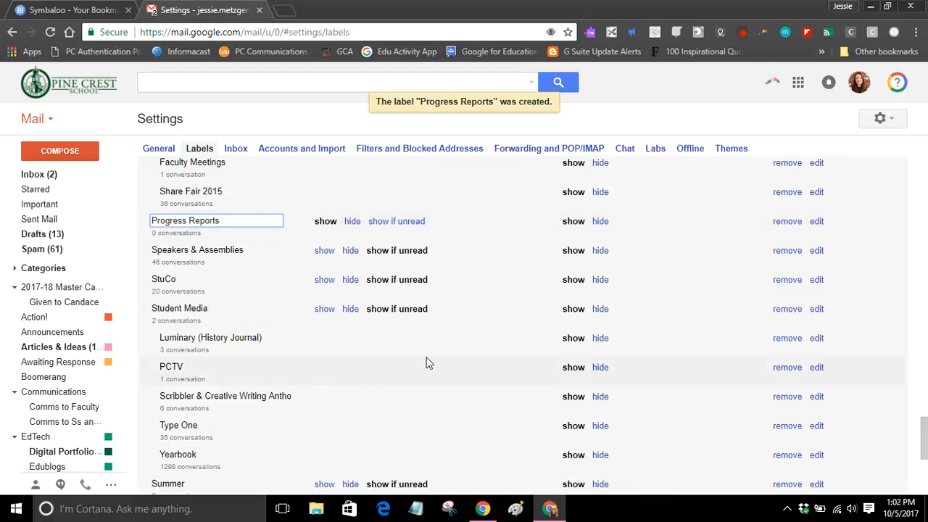
scroll(432, 317, "up", 15)
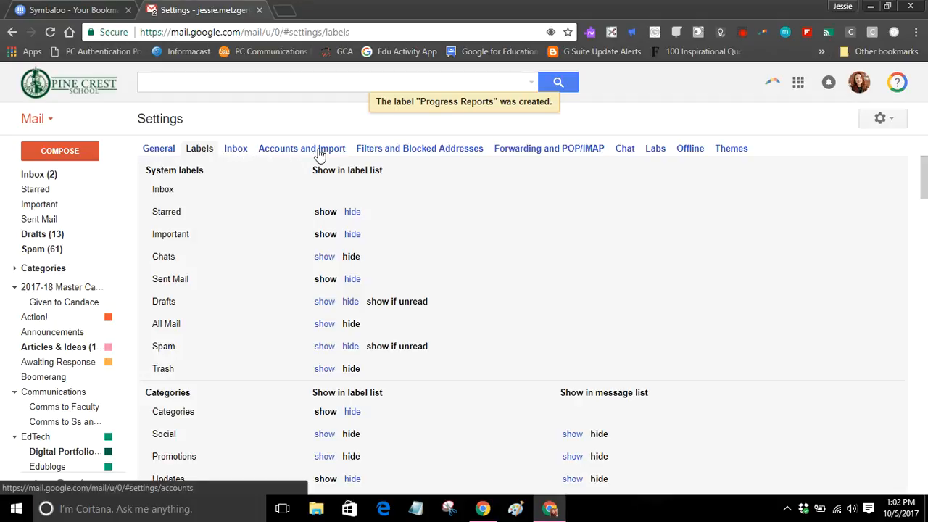
Go to the settings for filters and blocked addresses.
left_click(419, 152)
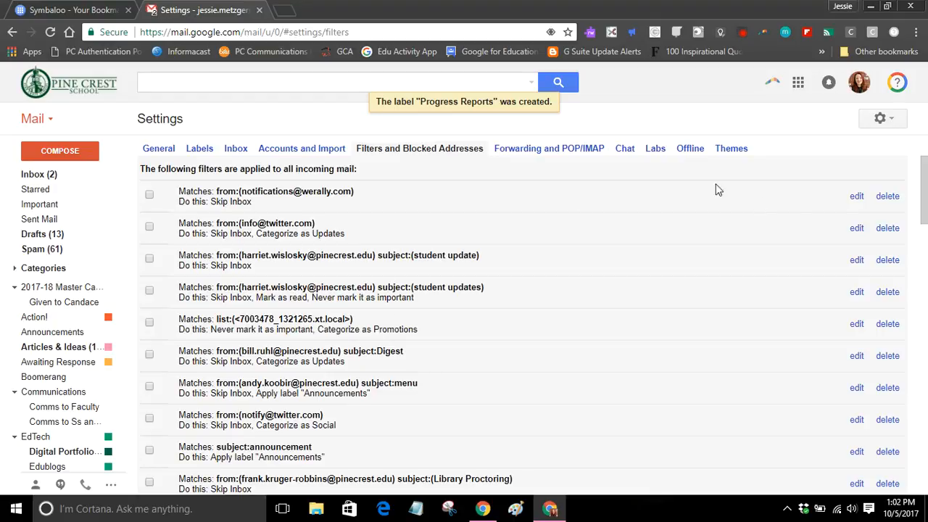
left_click(798, 82)
scroll(869, 213, "down", 1)
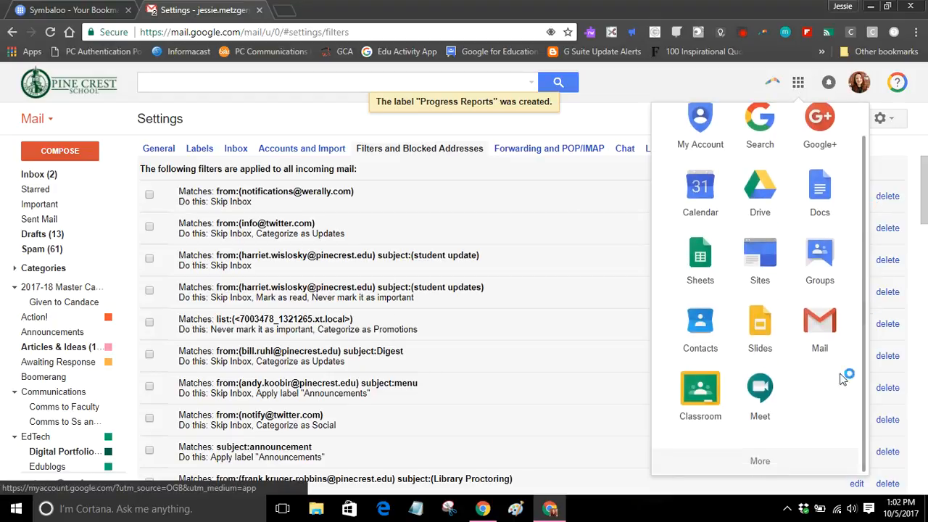
left_click(766, 468)
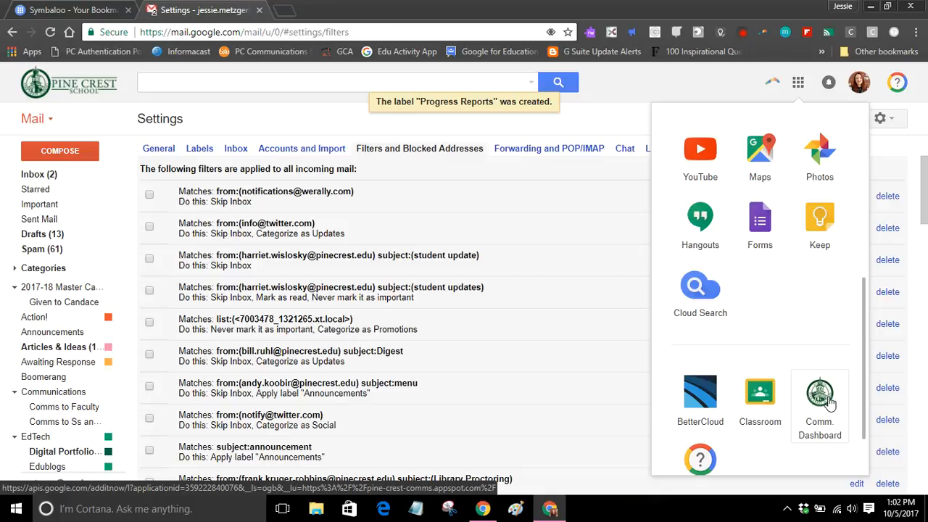
left_click(285, 124)
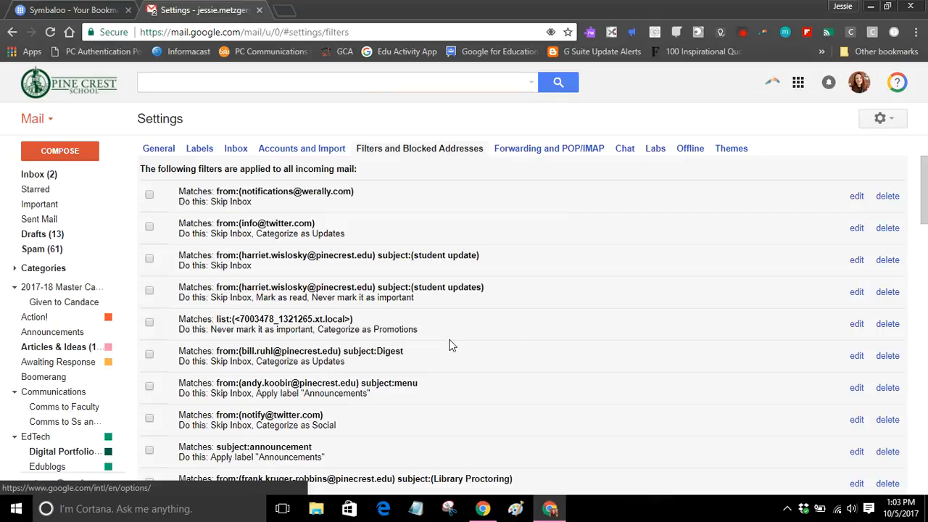
Start a new filter for messages with the subject "Progress Report" and proceed to its actions.
scroll(450, 345, "down", 5)
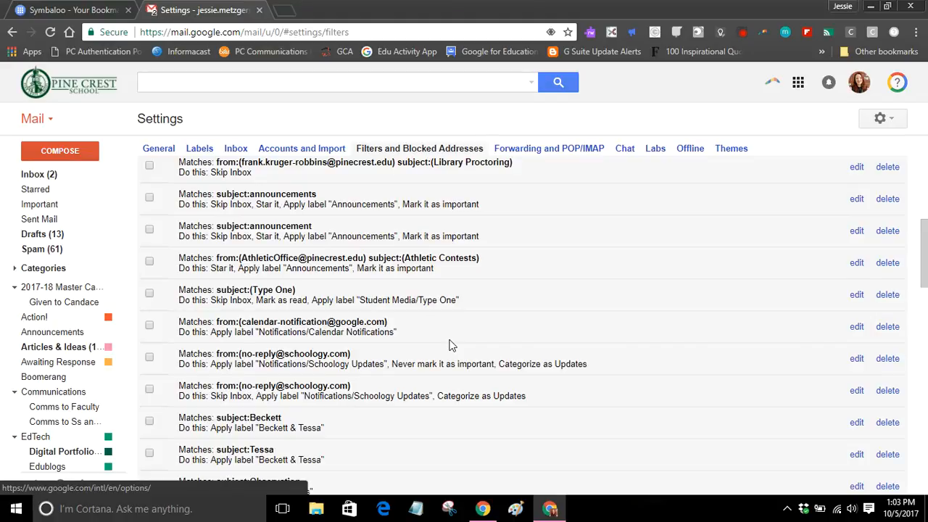
scroll(449, 345, "down", 15)
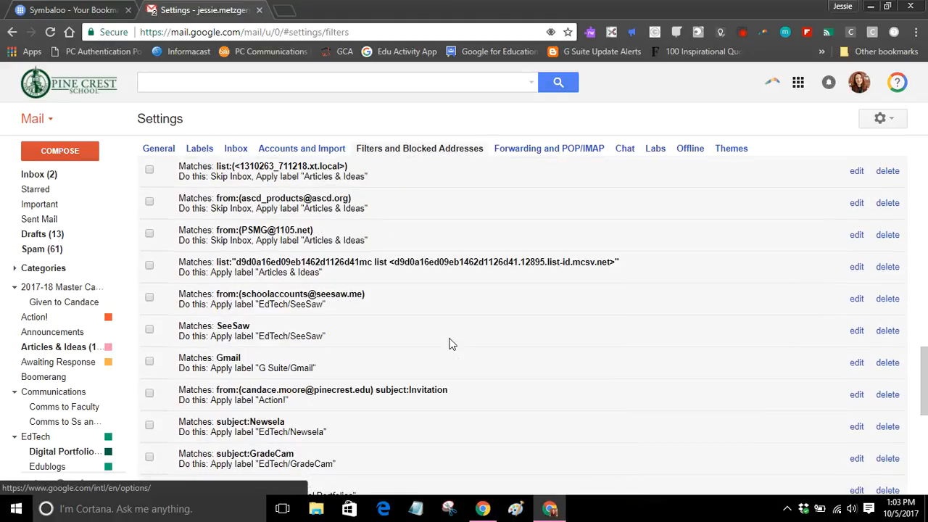
scroll(446, 340, "down", 2)
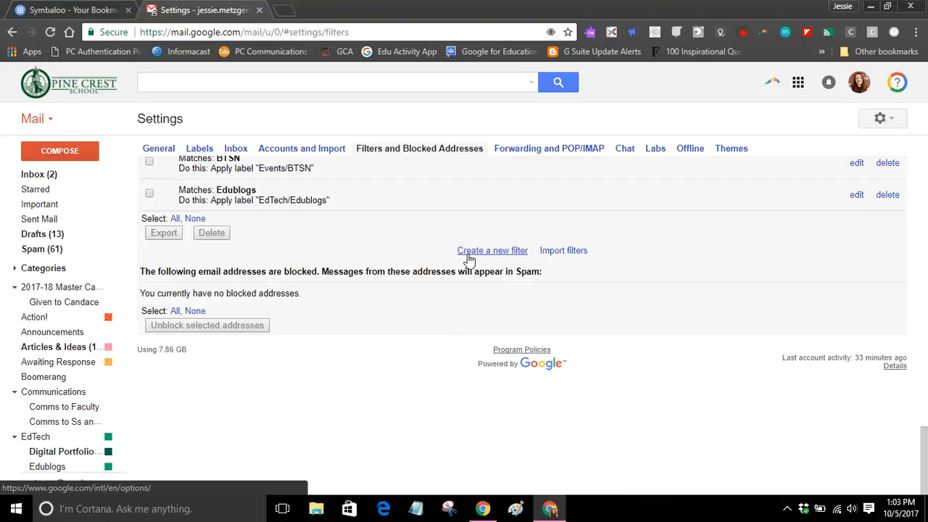
left_click(514, 256)
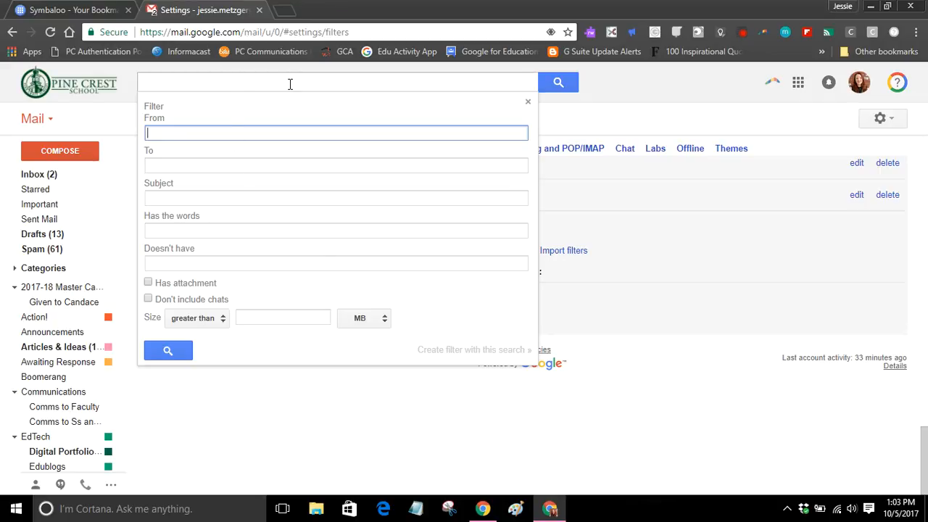
left_click(162, 197)
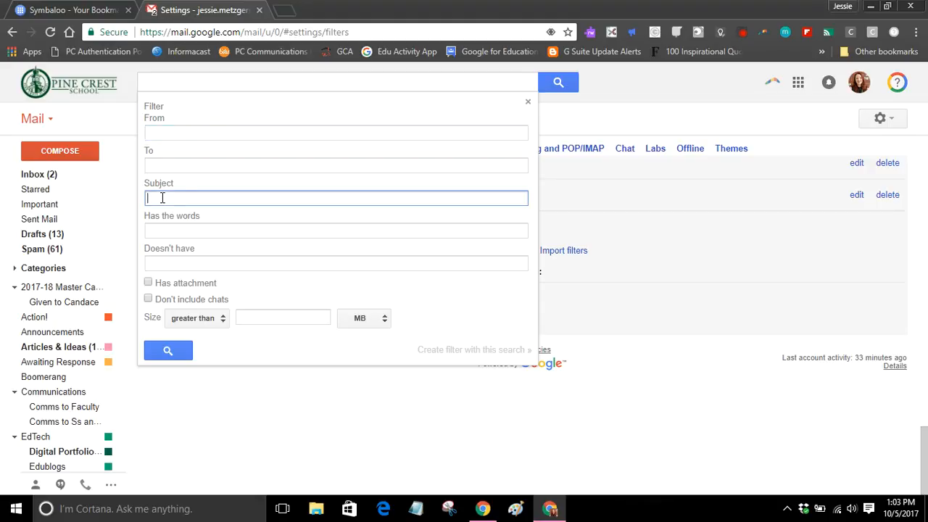
type("Progress R")
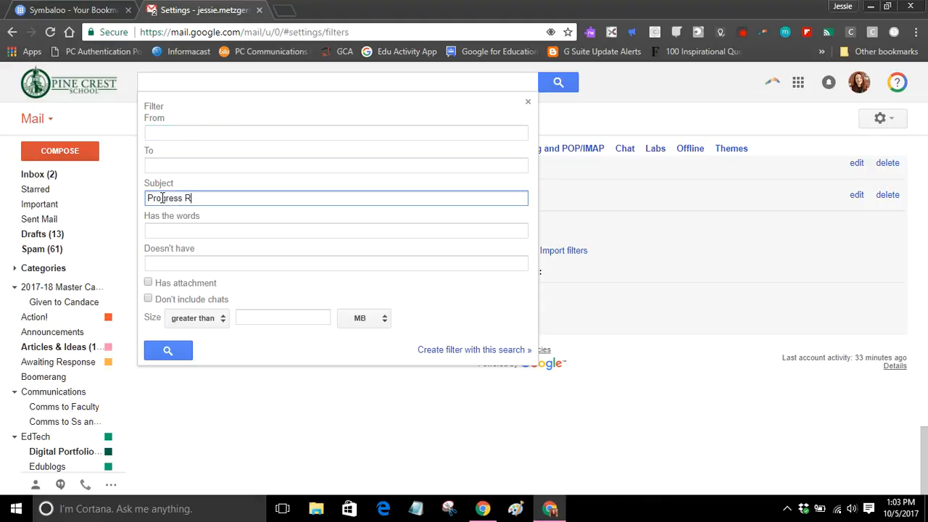
type("eport")
left_click(507, 350)
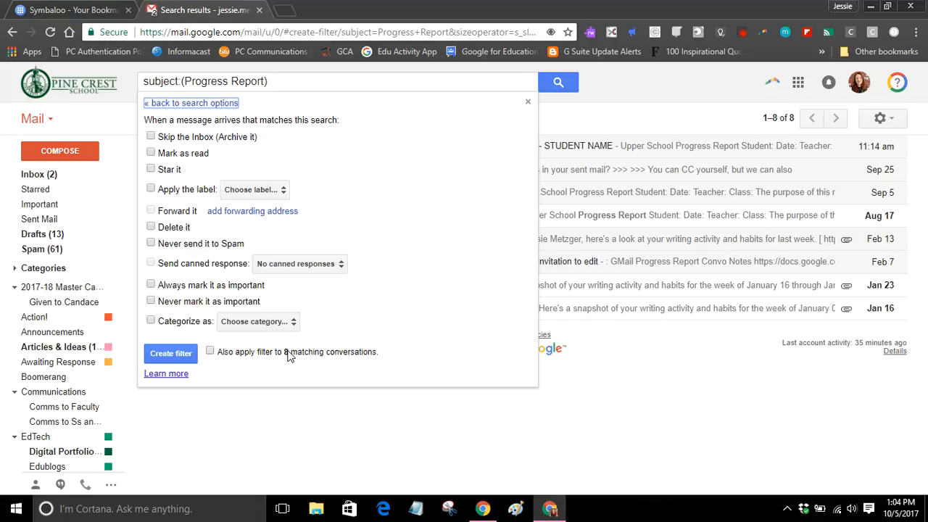
Make the filter apply the Progress Reports label, include existing matching conversations, and create it.
left_click(209, 351)
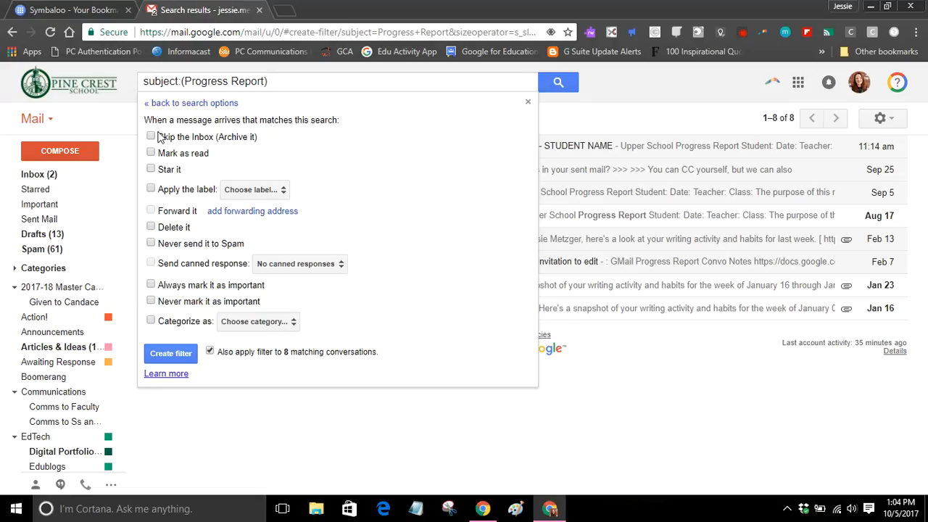
left_click(151, 188)
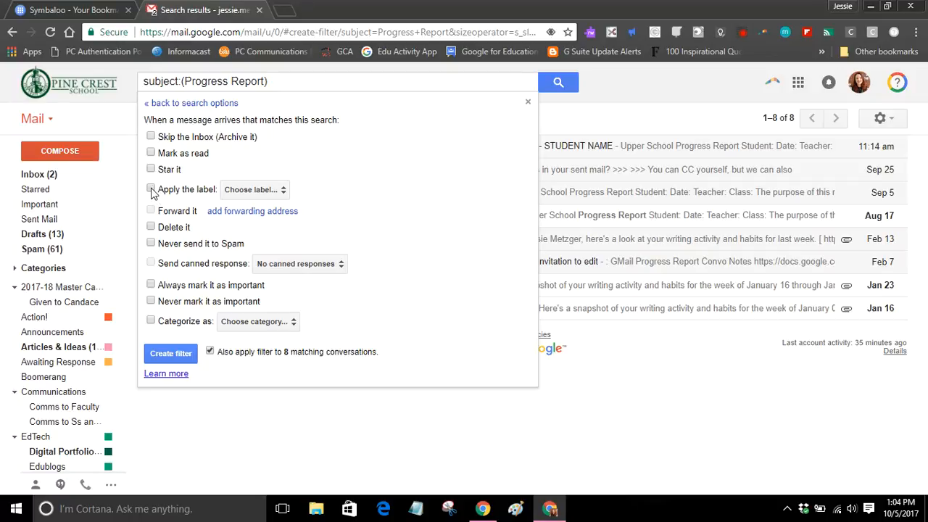
left_click(256, 190)
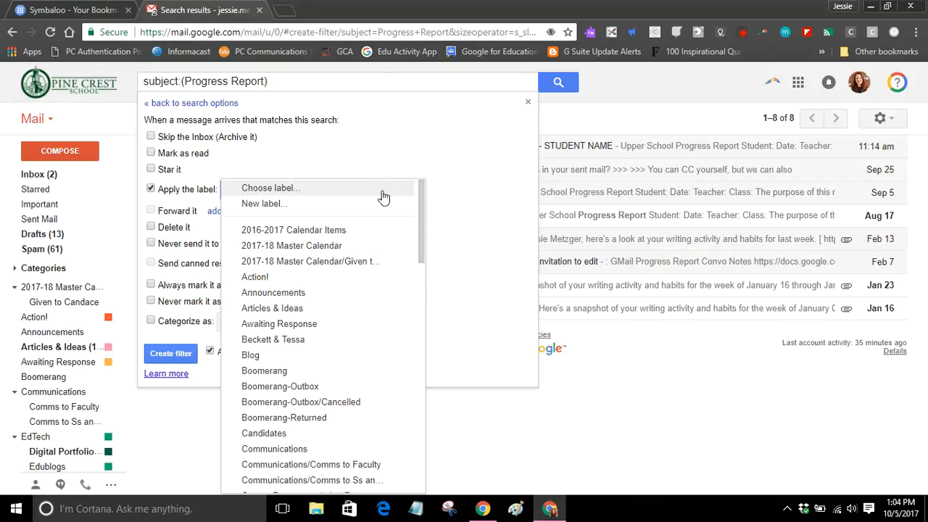
left_click_drag(422, 198, 422, 428)
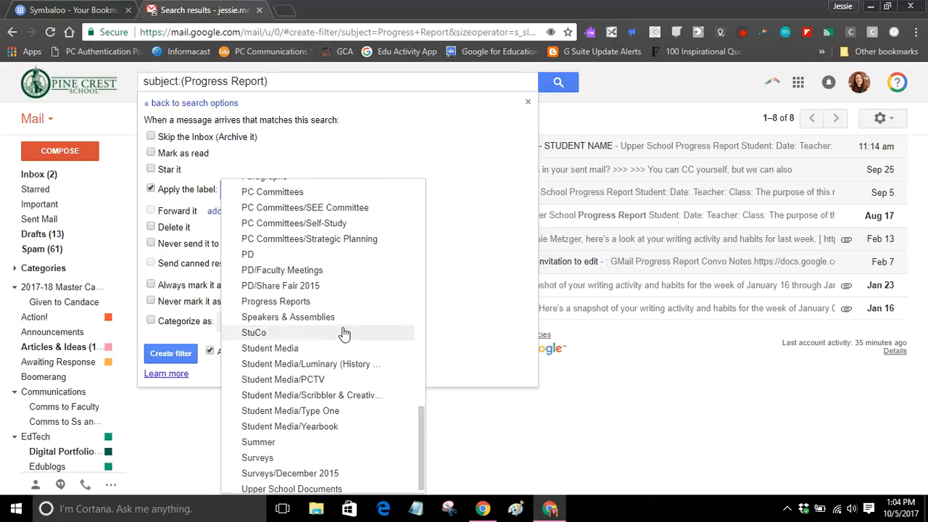
left_click(321, 305)
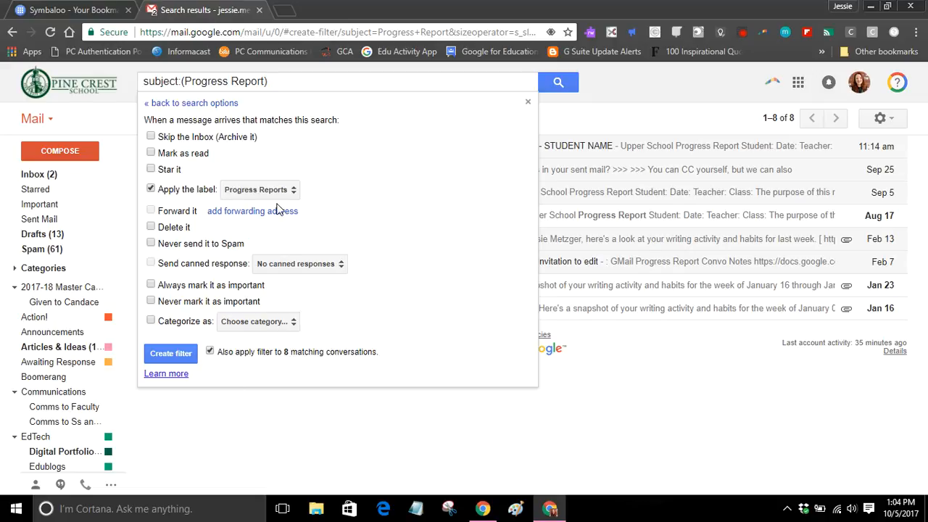
left_click(174, 355)
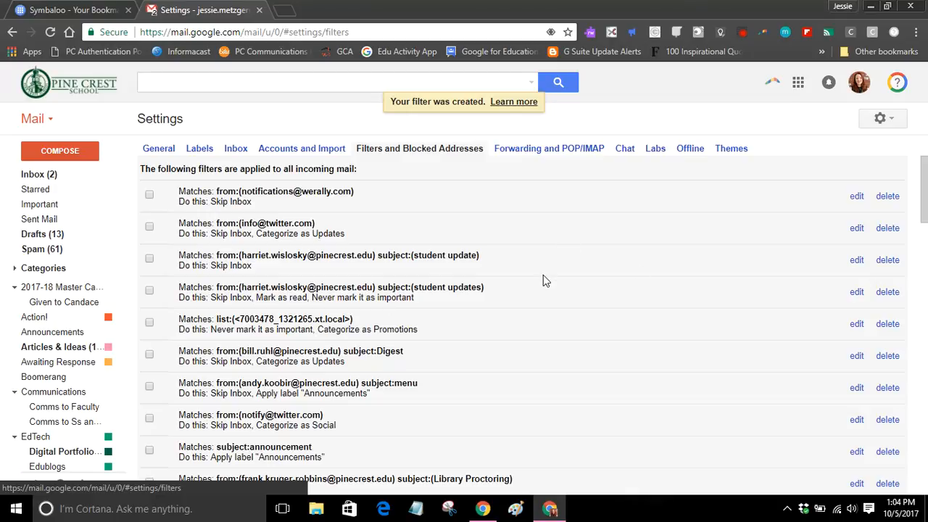
Look through the list of existing filters and return to the inbox.
scroll(543, 275, "down", 15)
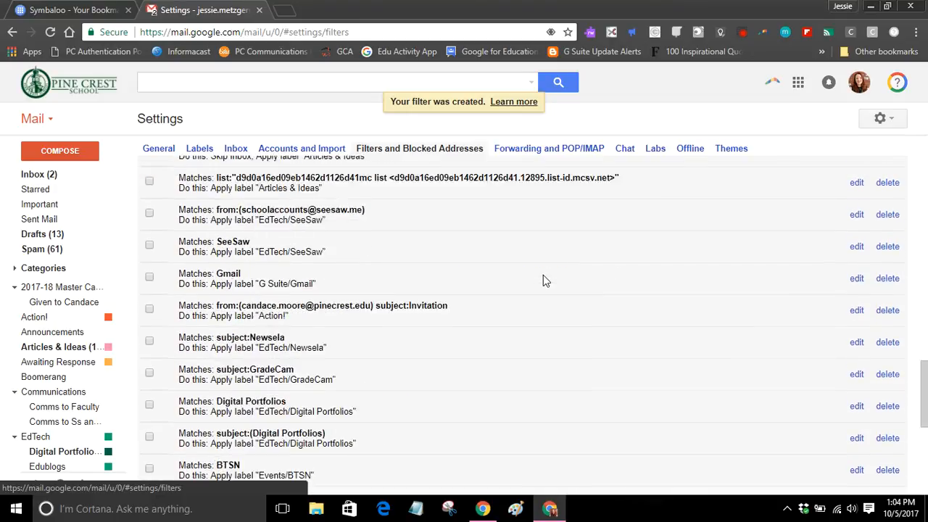
left_click(42, 177)
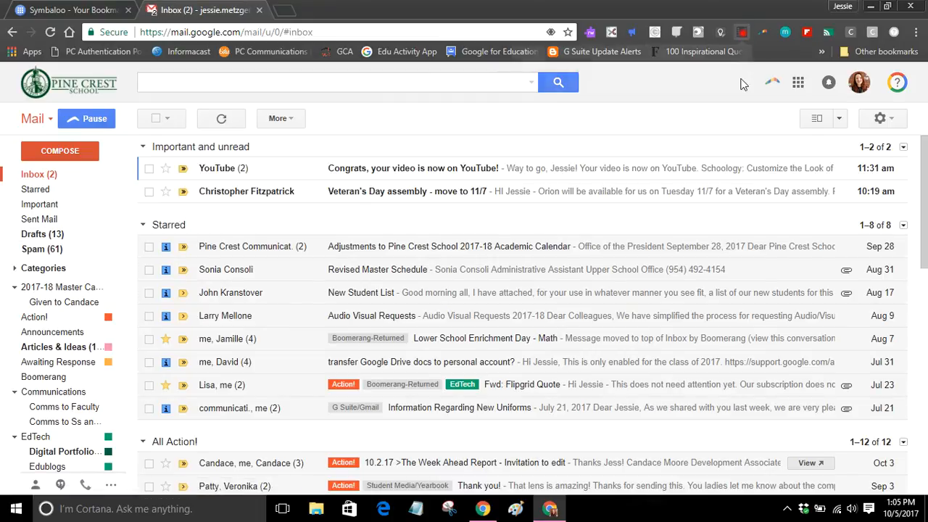
left_click(742, 32)
left_click(601, 187)
left_click(586, 187)
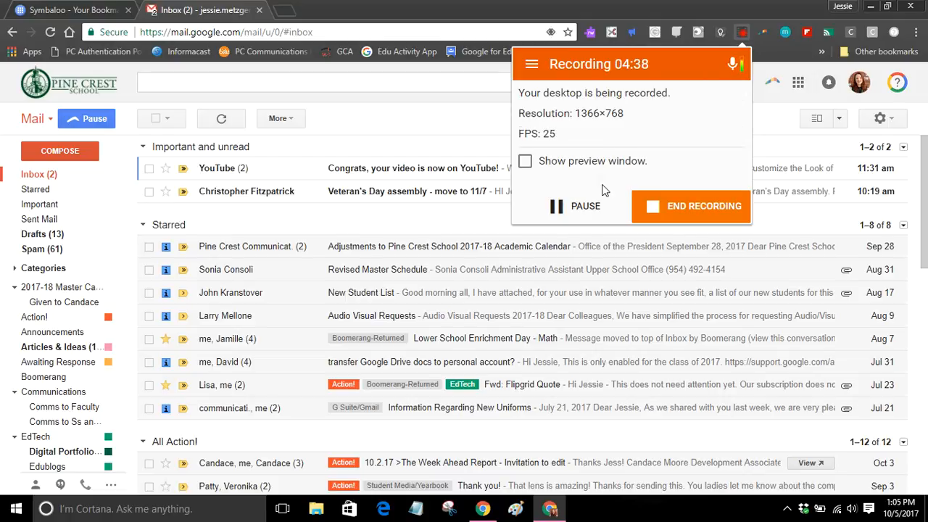
left_click(767, 124)
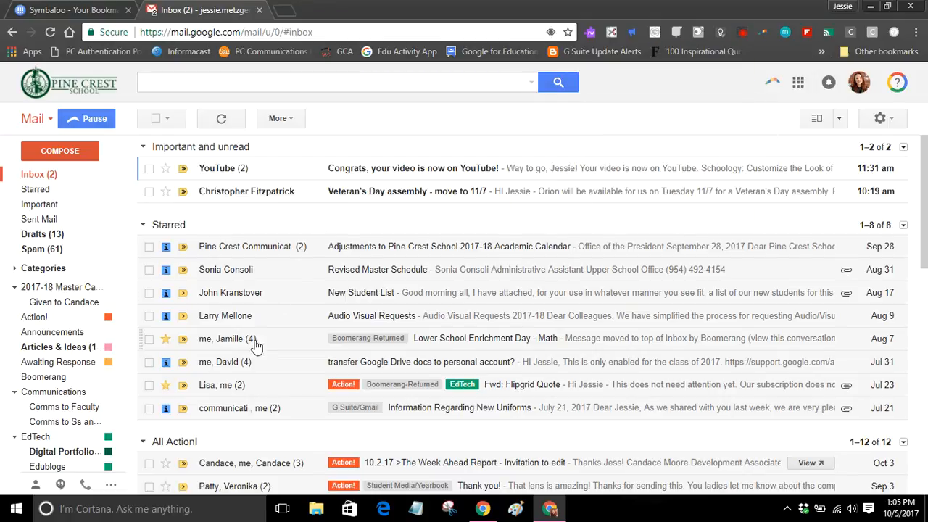
Check the labels on the Upper School Progress Report message in the inbox's Everything else section.
scroll(282, 444, "down", 1)
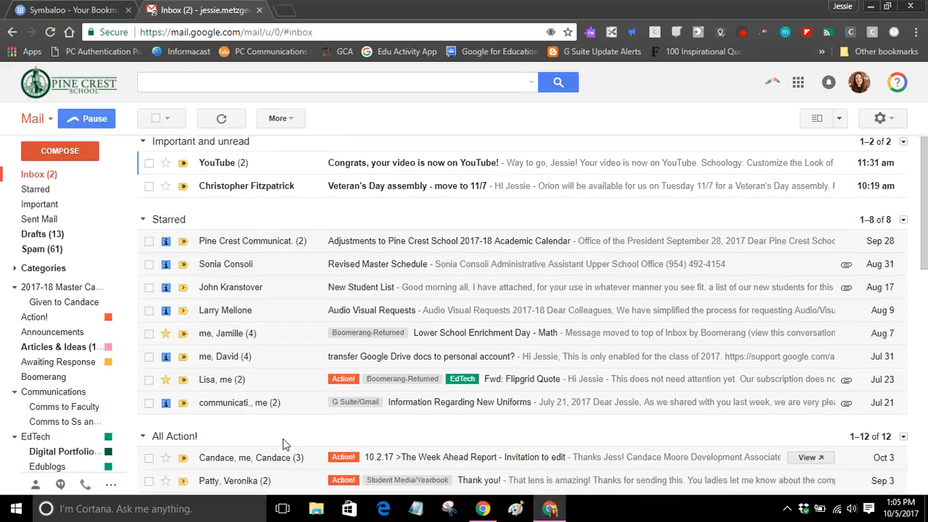
scroll(282, 444, "down", 2)
scroll(282, 444, "down", 5)
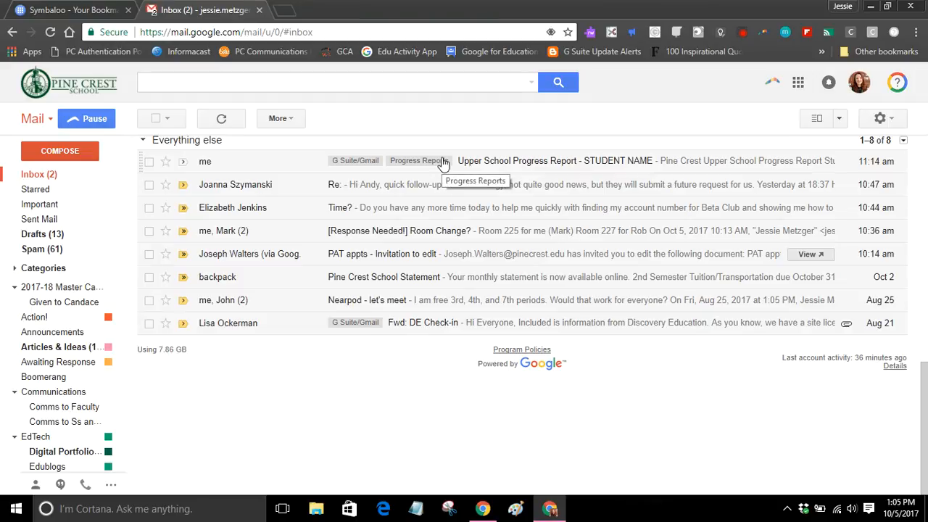
scroll(444, 162, "up", 2)
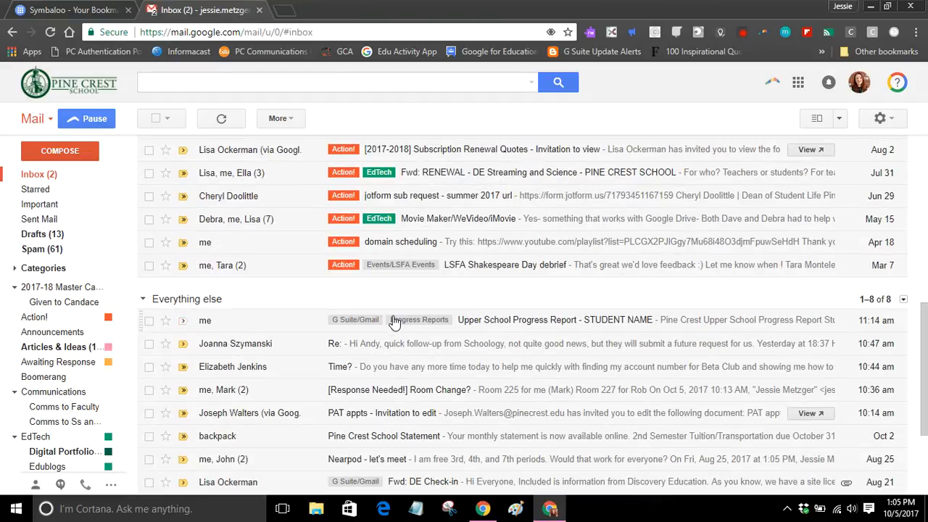
Go to the sent mail and open the message "Upper School Progress Report - STUDENT NAME" to check its labels.
left_click(73, 220)
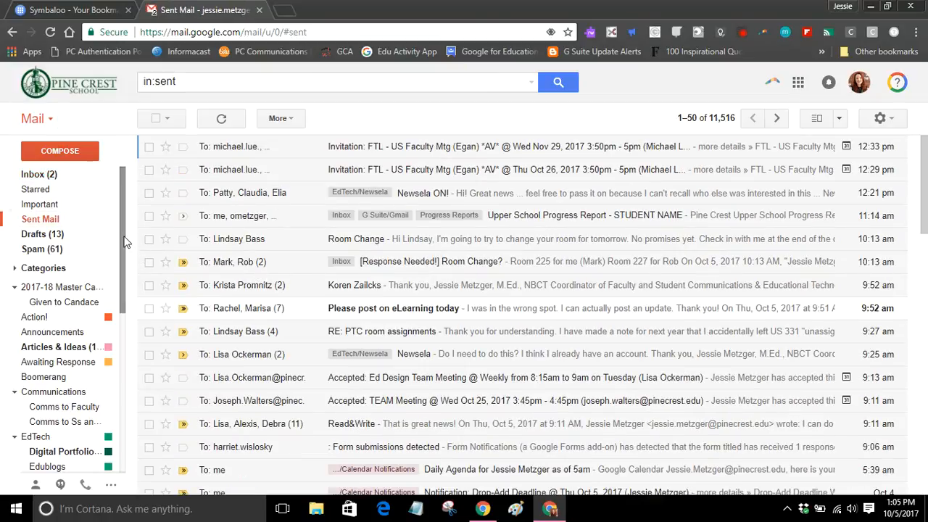
left_click(240, 217)
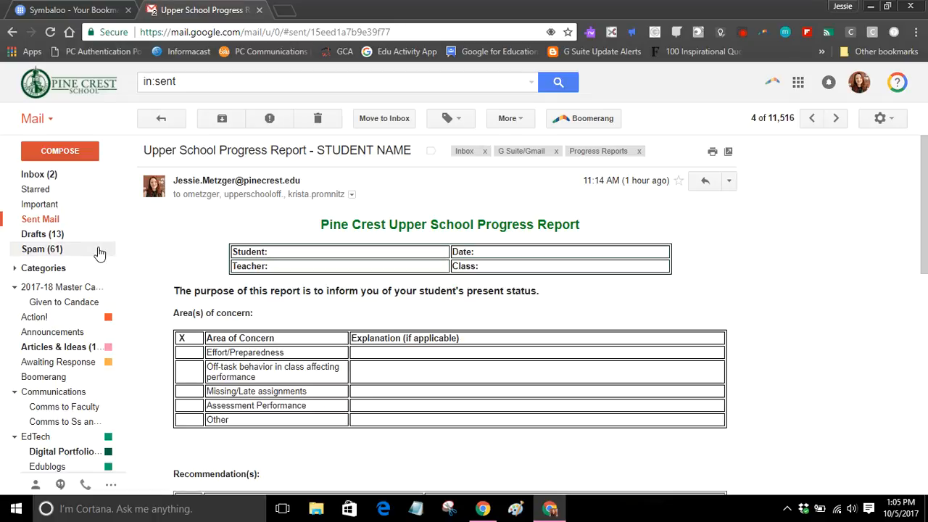
Find the Progress Reports label in the label list and open it to view its conversations.
scroll(121, 258, "down", 5)
scroll(121, 261, "down", 1)
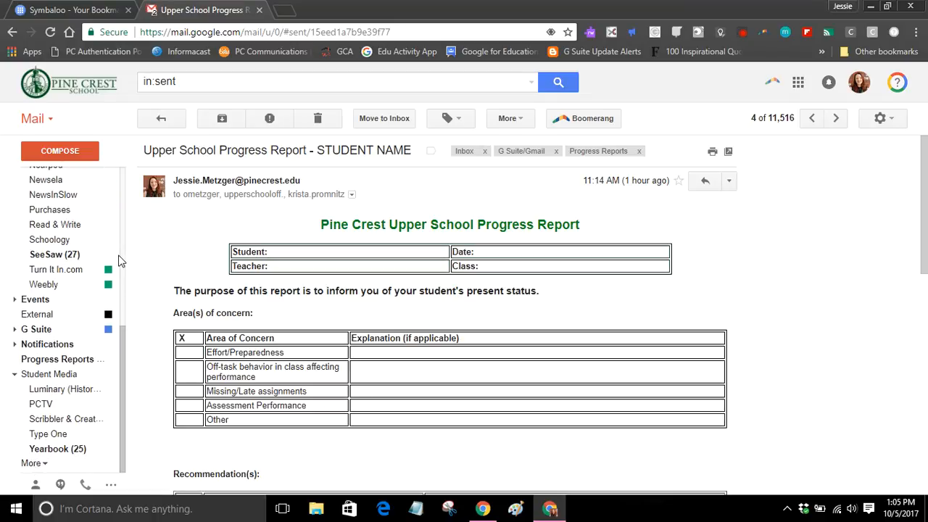
scroll(102, 395, "up", 3)
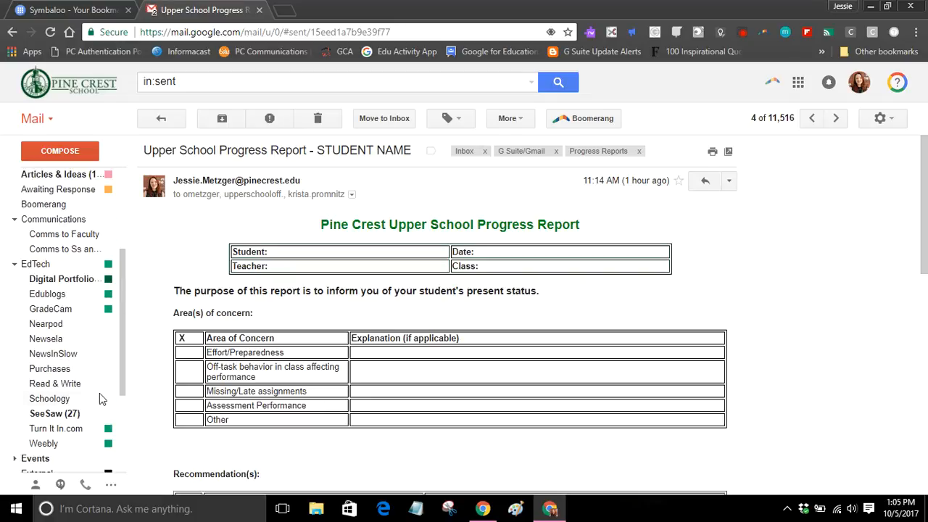
scroll(101, 397, "down", 3)
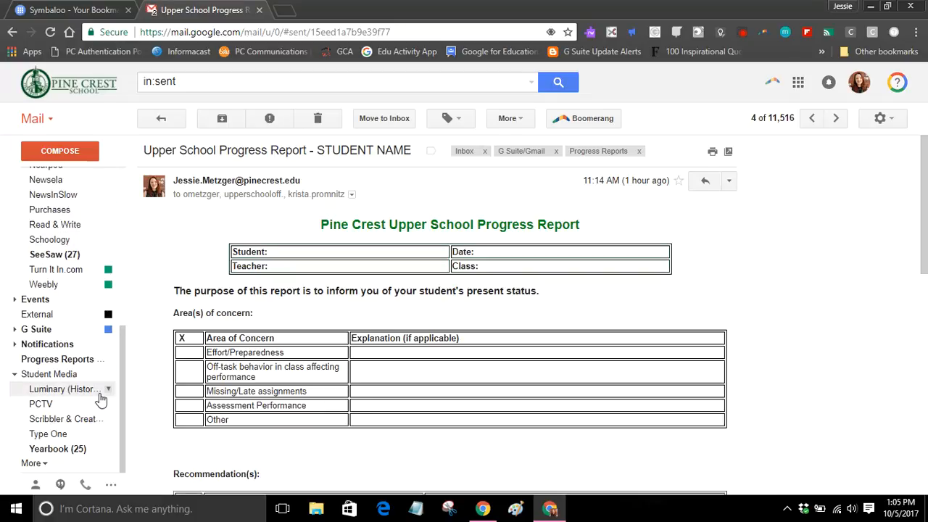
left_click(80, 363)
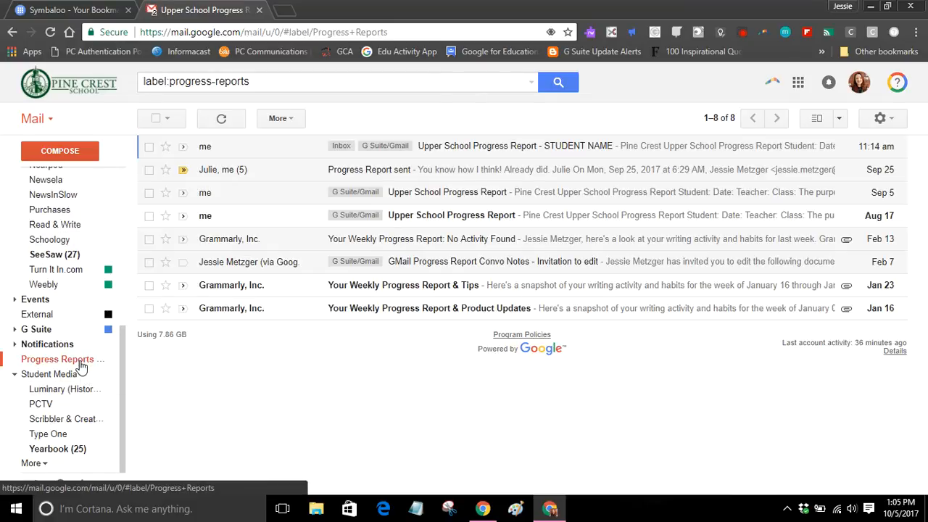